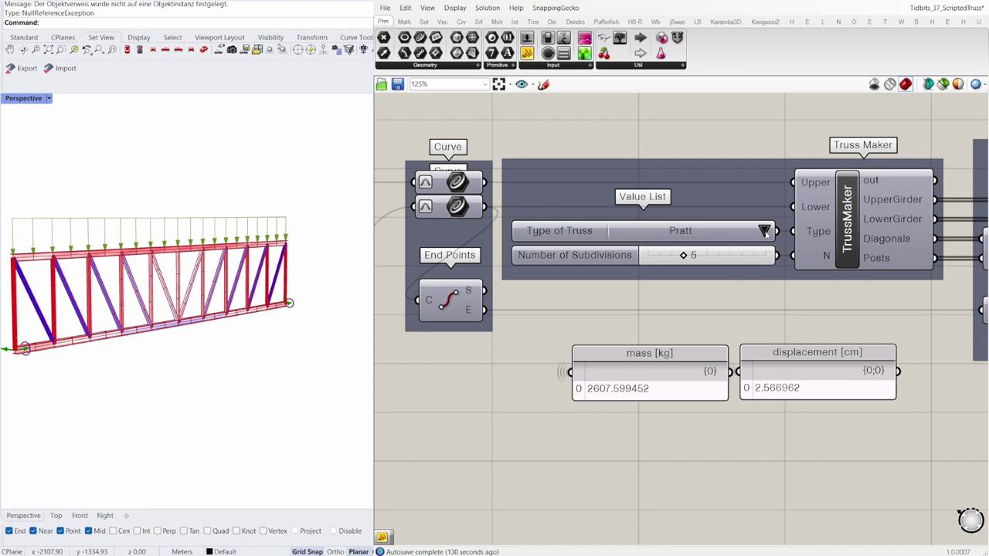
Cycle the truss type through Warren, Warren With Verticals and Vierendeel, return it to Pratt, and try a higher number of subdivisions
left_click(765, 231)
left_click(778, 249)
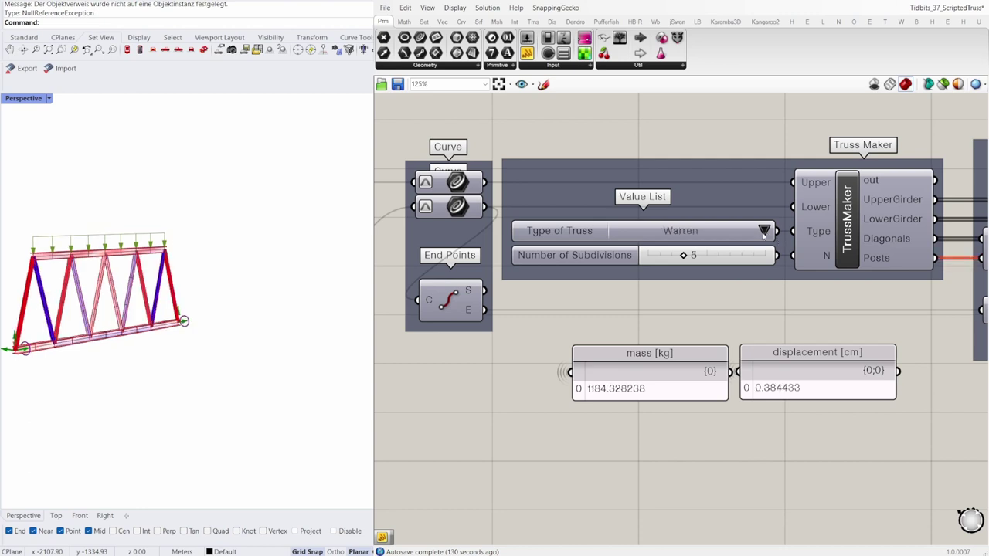
left_click(765, 232)
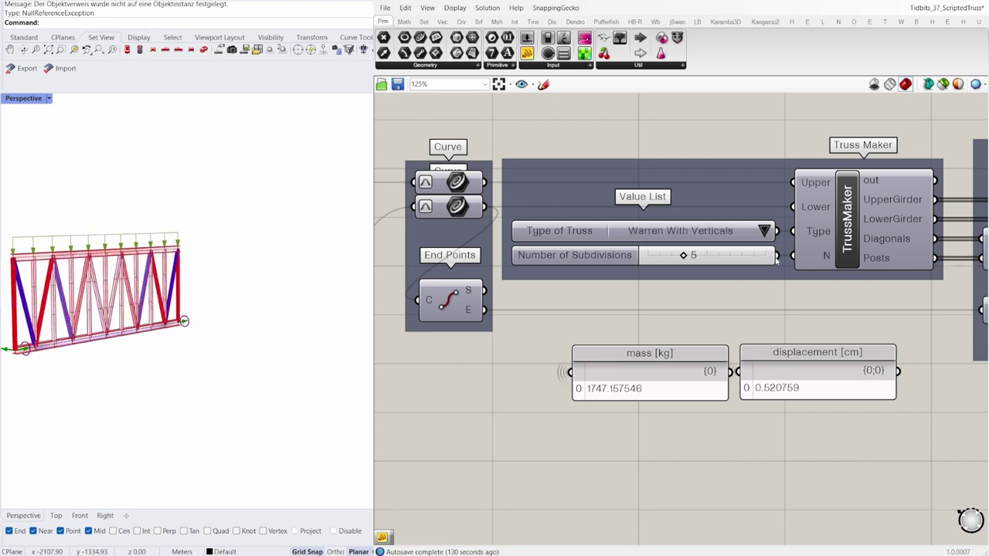
left_click(778, 275)
left_click(763, 231)
left_click(778, 285)
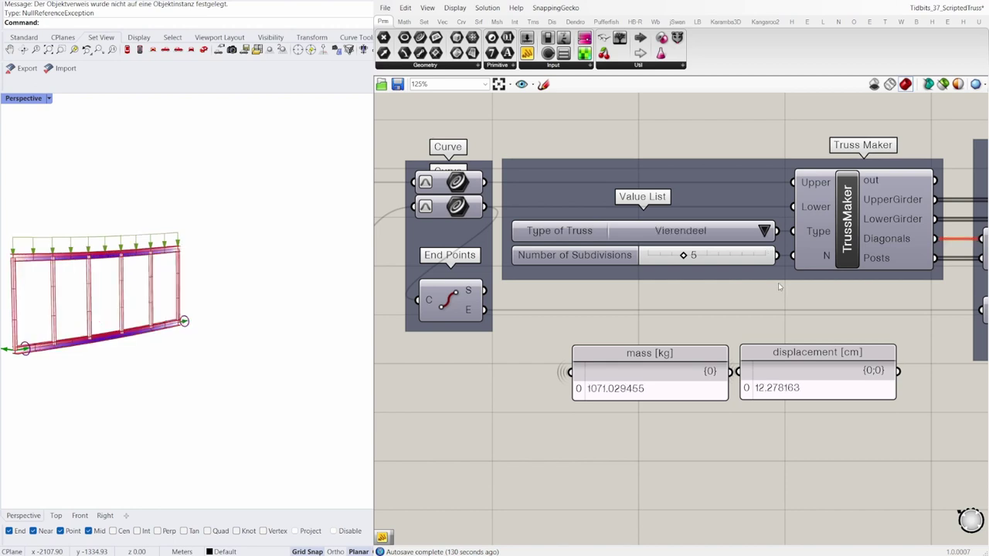
left_click(769, 238)
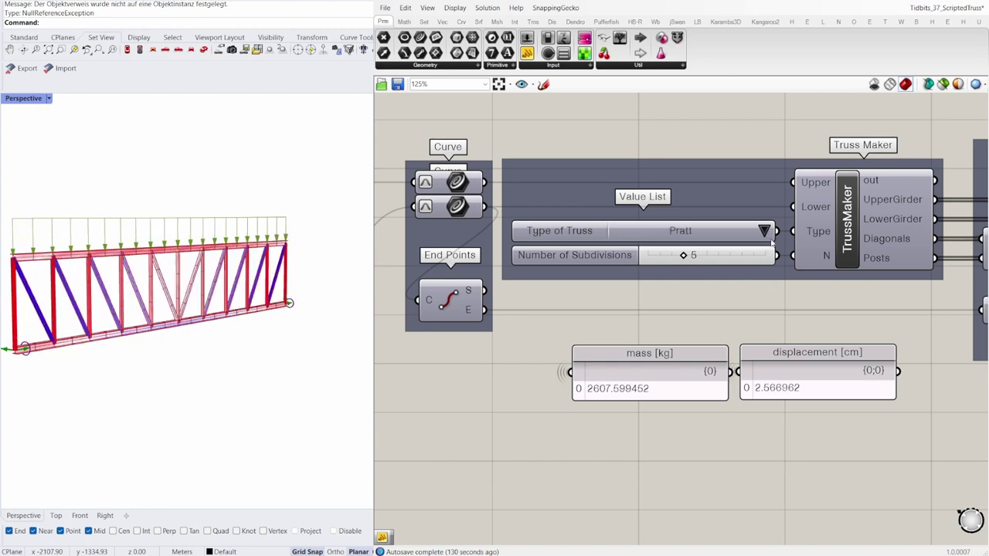
mouse_move(683, 256)
left_mouse_down()
mouse_move(732, 263)
mouse_move(697, 263)
left_mouse_up()
Set the height of the GH input curves to 2.3 and try a different length before returning it to 8
scroll(788, 313, "down", 2)
scroll(713, 315, "down", 1)
right_click_drag(676, 318, 795, 309)
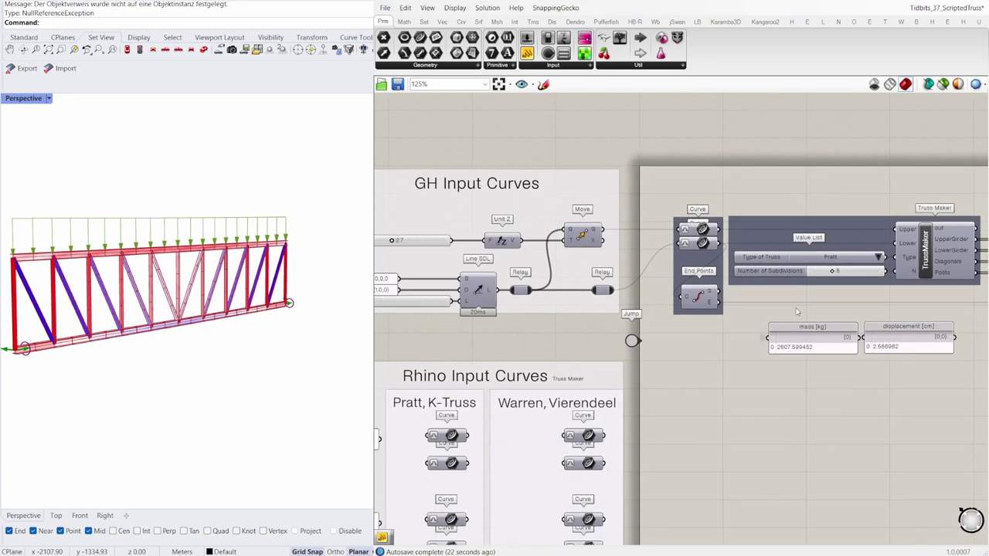
scroll(797, 311, "up", 3)
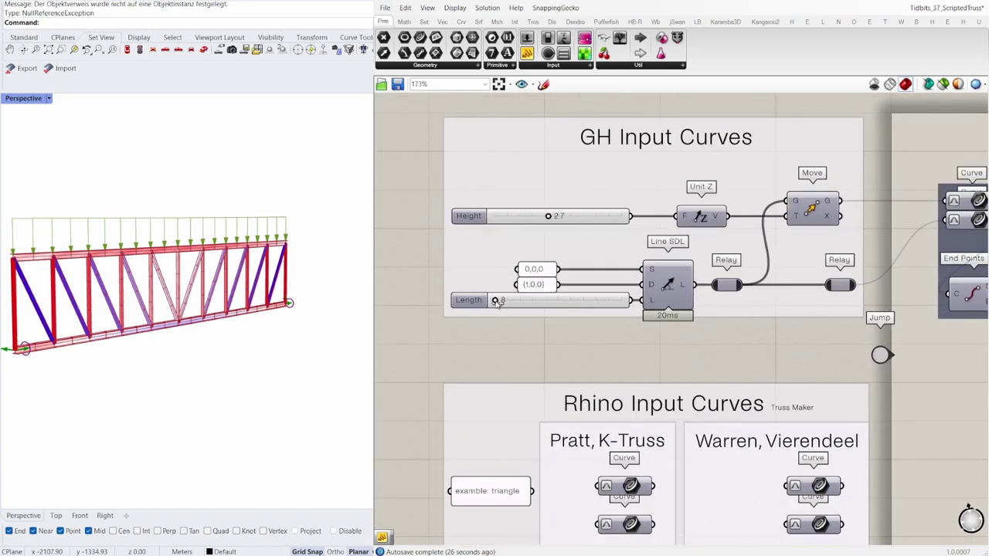
mouse_move(495, 300)
left_mouse_down()
mouse_move(545, 301)
mouse_move(506, 301)
left_mouse_up()
left_click_drag(550, 217, 536, 217)
left_click_drag(482, 300, 477, 300)
Try the K-Truss and Warren types in the Truss Maker's value list and restore Pratt
scroll(648, 329, "down", 1)
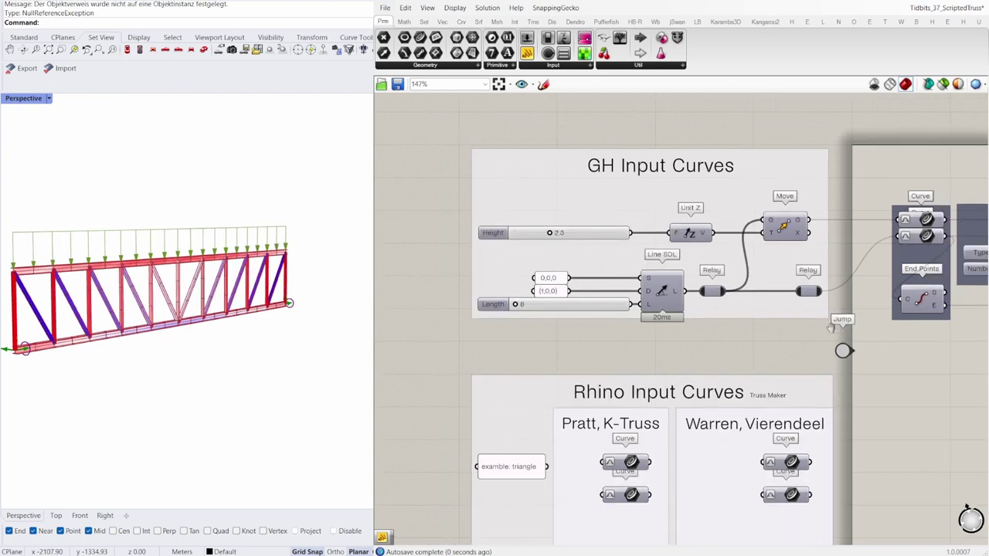
right_click_drag(826, 323, 546, 314)
right_click_drag(918, 313, 739, 310)
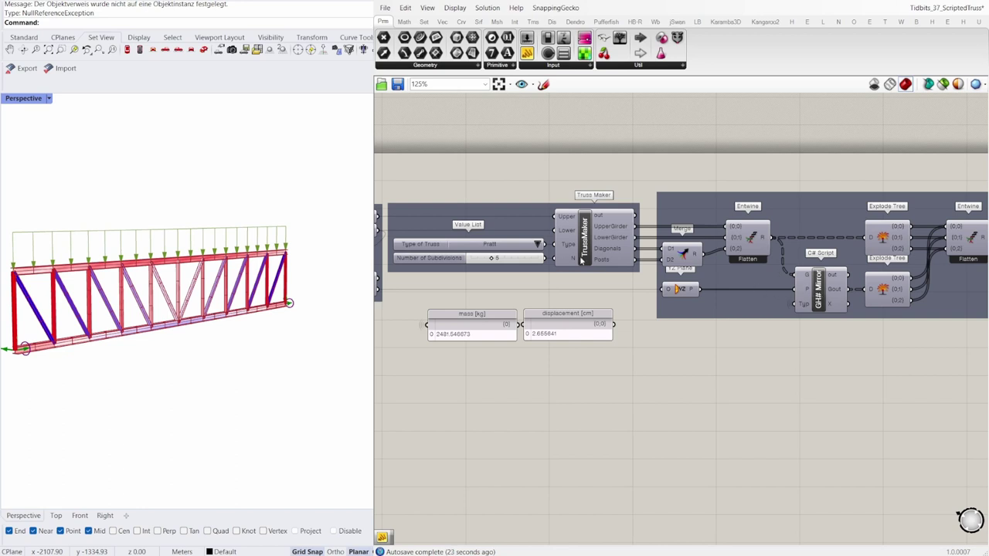
left_click(537, 246)
left_click(553, 286)
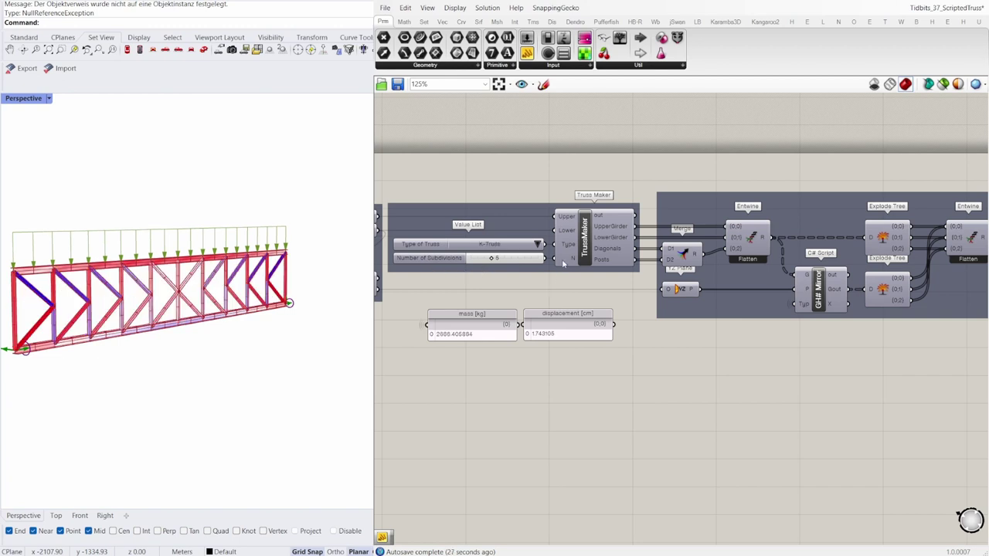
left_click(538, 244)
left_click(546, 260)
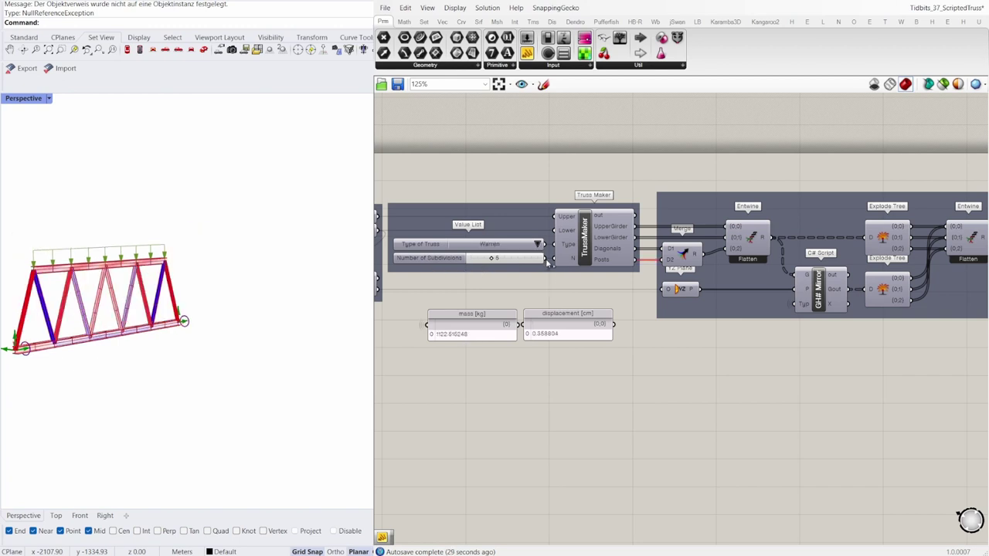
left_click(541, 244)
left_click(551, 255)
Examine how the Truss Maker's outputs are mirrored, merged and sorted into data branches
scroll(664, 323, "down", 1)
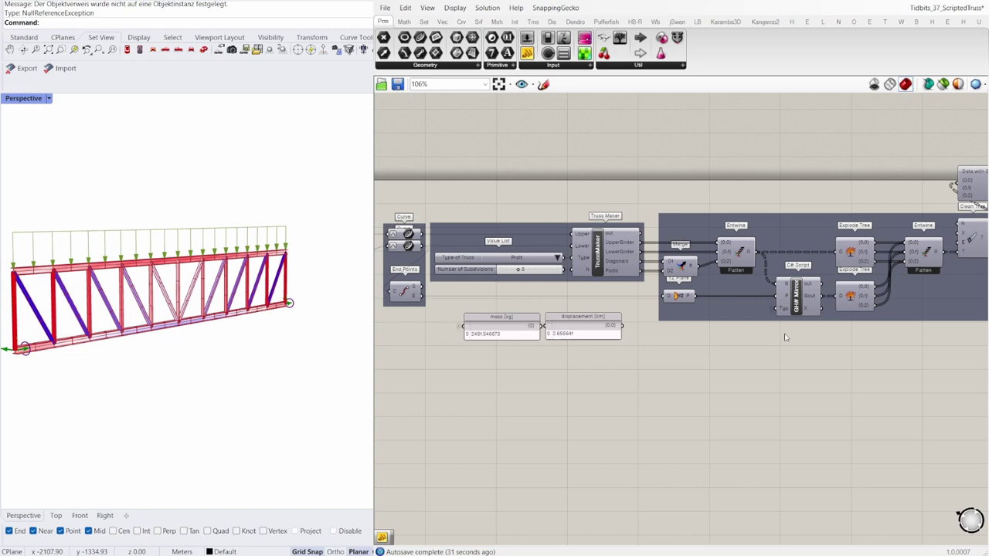
right_click_drag(783, 338, 633, 309)
scroll(710, 304, "up", 1)
right_click_drag(711, 304, 640, 306)
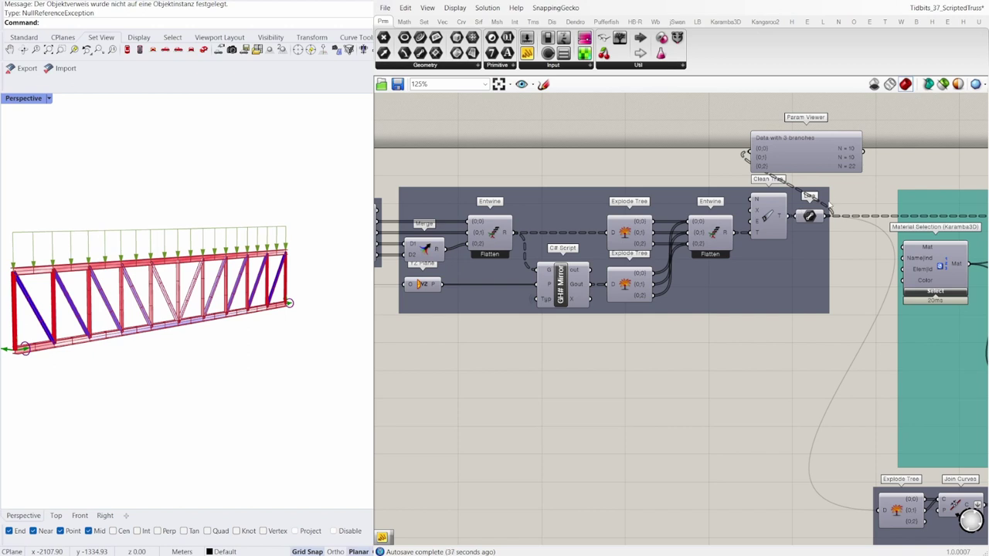
scroll(842, 197, "up", 1)
right_click_drag(855, 195, 801, 207)
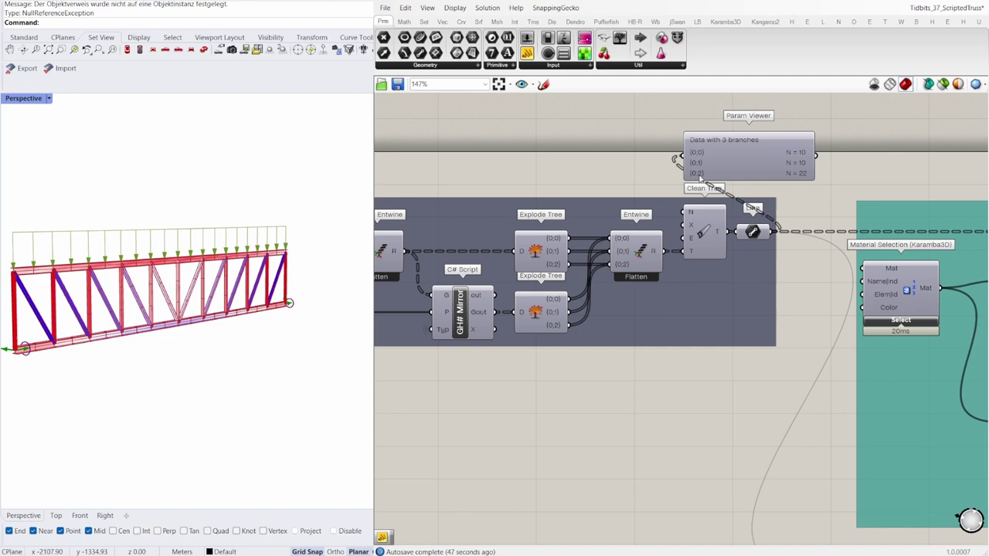
scroll(720, 230, "down", 1)
right_click_drag(819, 304, 698, 293)
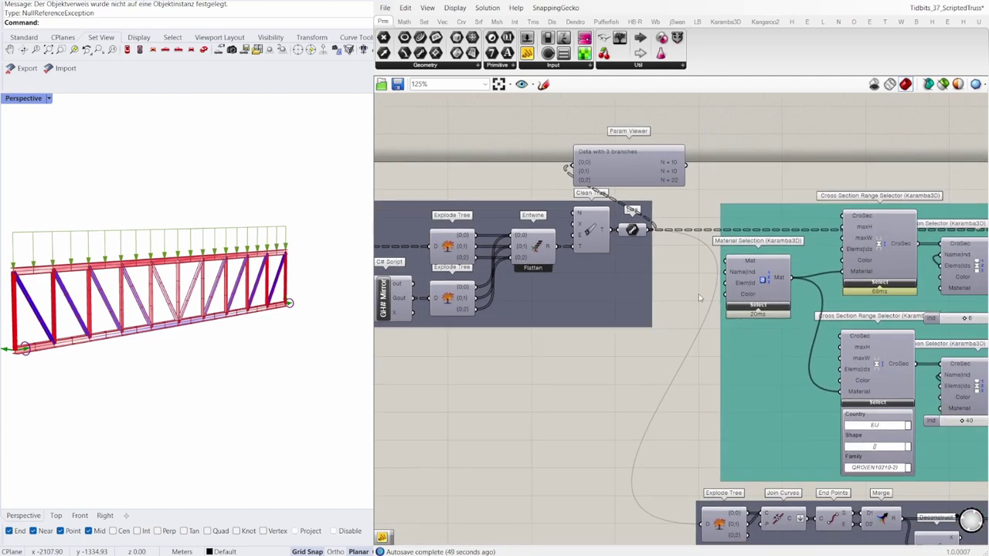
Examine the Karamba3D material and cross section selectors feeding the Line to Beam component, including the range selector's options
scroll(776, 286, "down", 1)
right_click_drag(776, 286, 625, 276)
scroll(625, 276, "down", 1)
right_click_drag(576, 252, 521, 246)
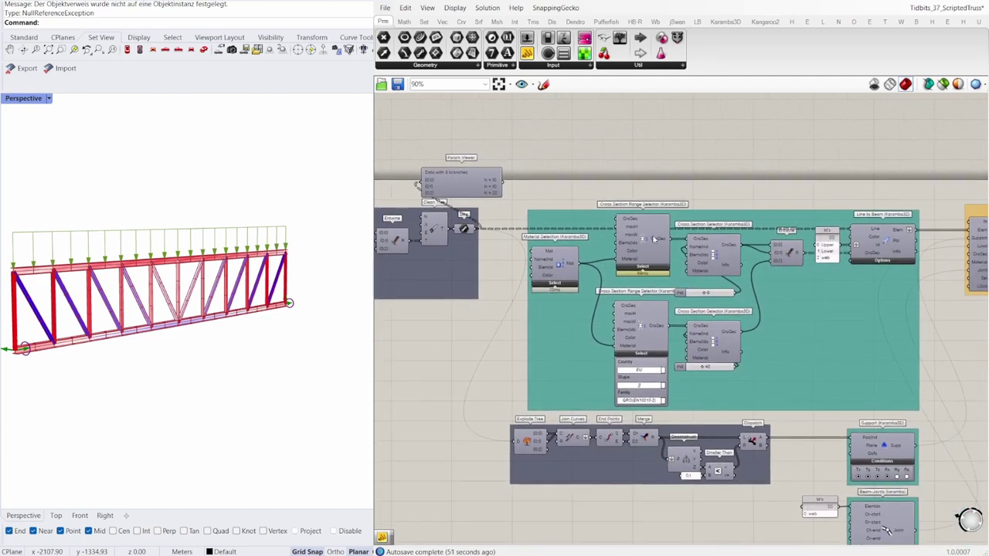
scroll(886, 241, "up", 1)
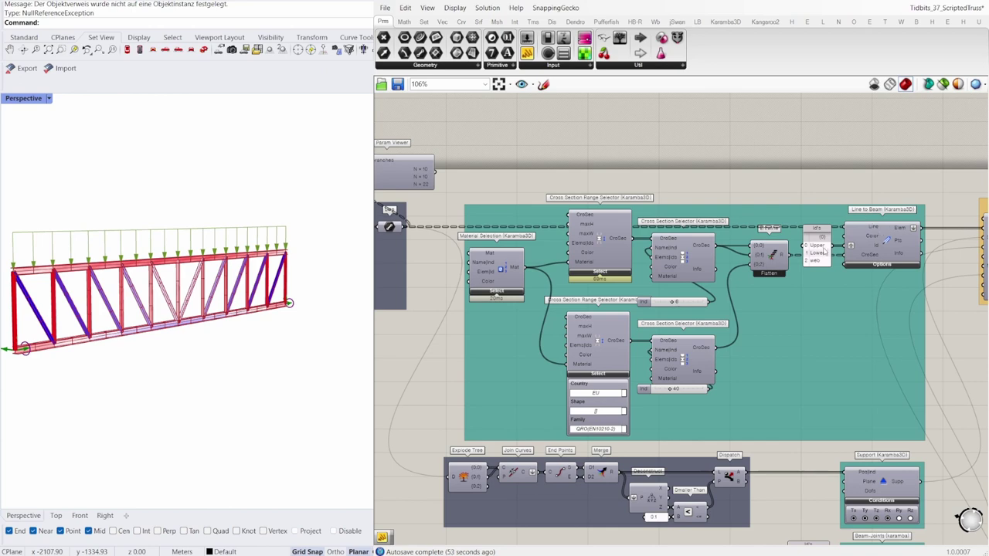
left_click(614, 274)
left_click(614, 275)
Examine the support, beam joint and load definitions and how they feed the Assemble Model and Analyze components
right_click_drag(795, 514, 817, 417)
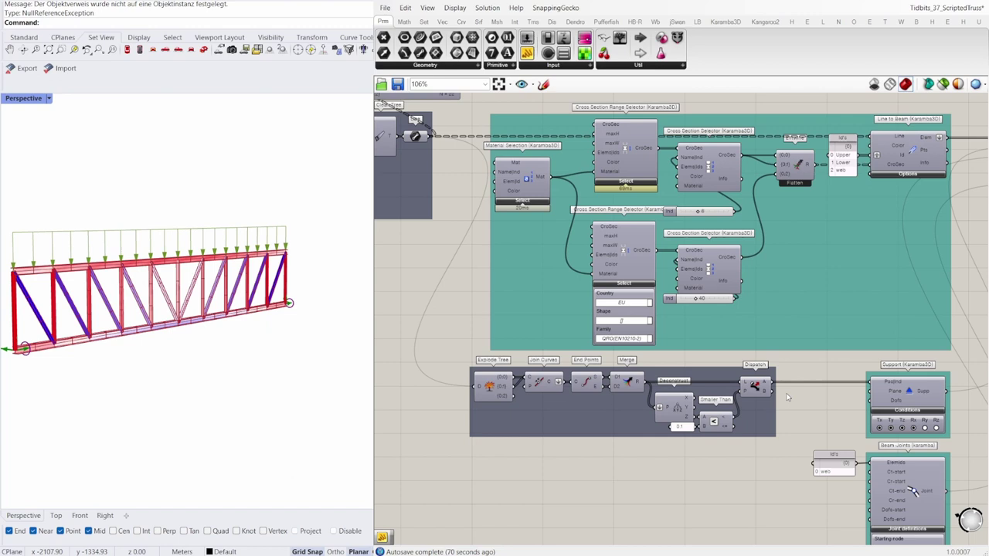
right_click_drag(820, 406, 704, 392)
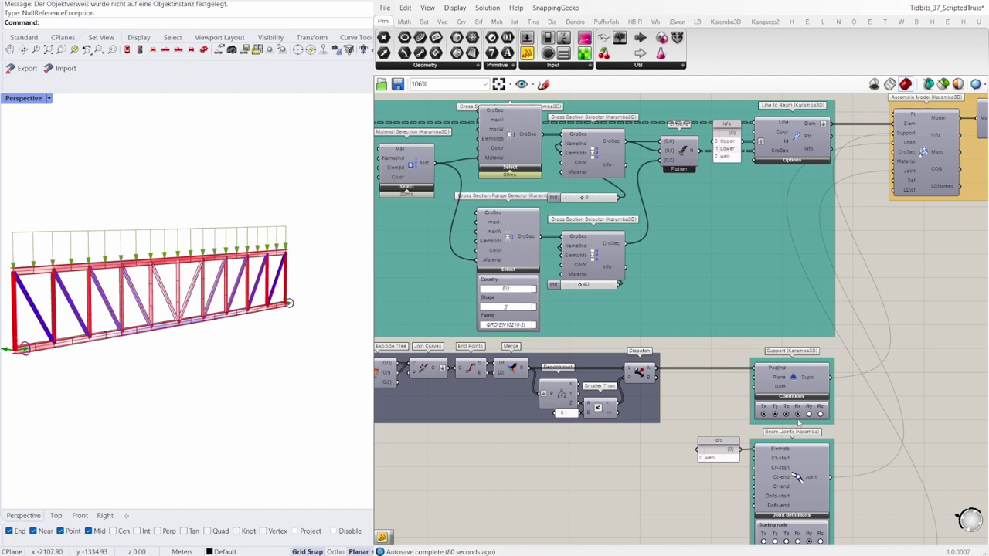
right_click_drag(872, 432, 872, 324)
right_click_drag(876, 393, 869, 343)
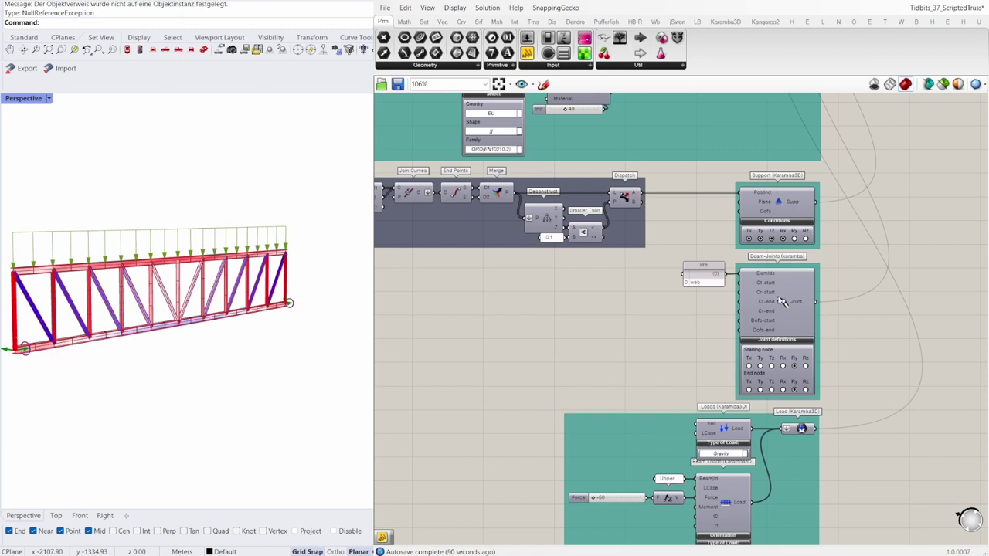
right_click_drag(838, 370, 808, 293)
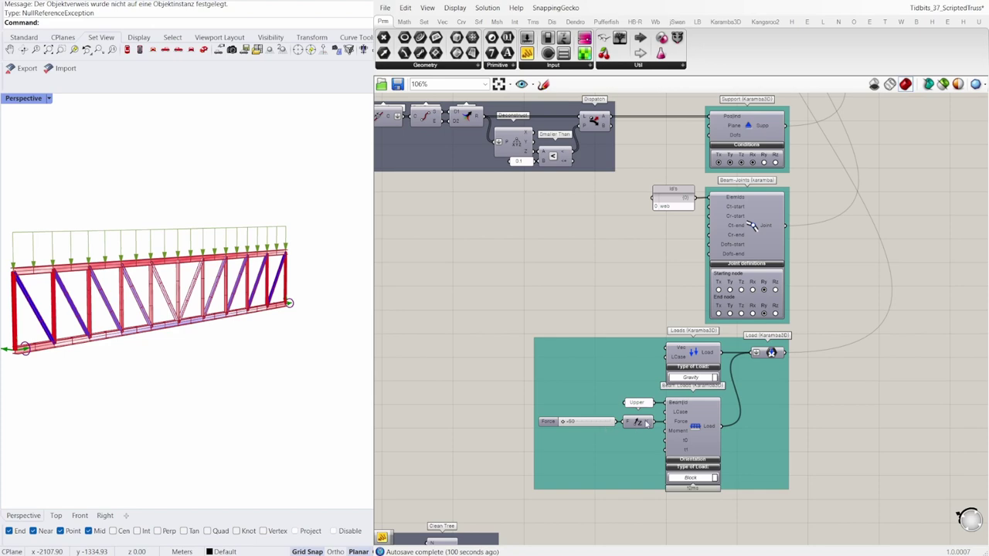
scroll(680, 392, "down", 5)
right_click_drag(818, 297, 780, 383)
scroll(780, 383, "up", 4)
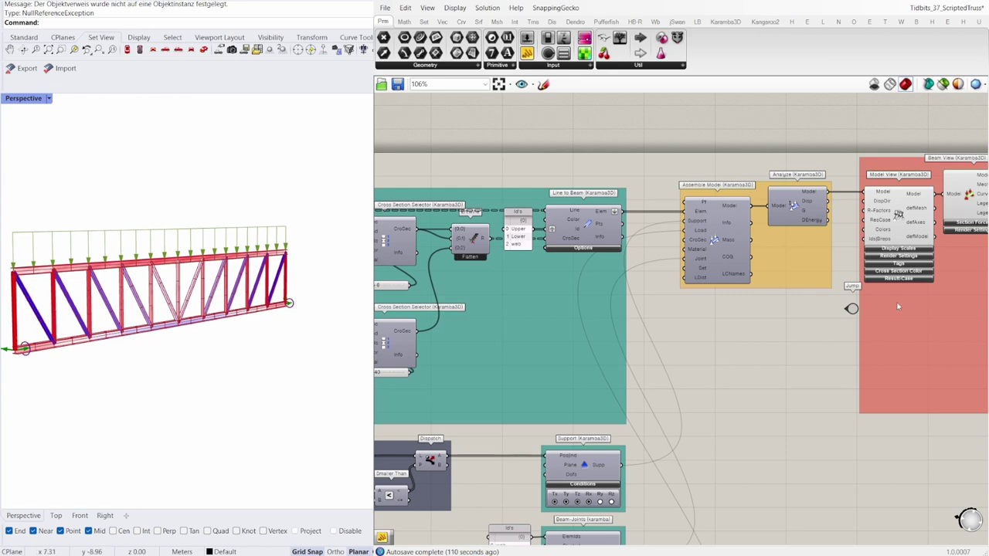
Jump back to the Truss Maker inputs and try the K-Truss and Warren types
left_click(851, 308)
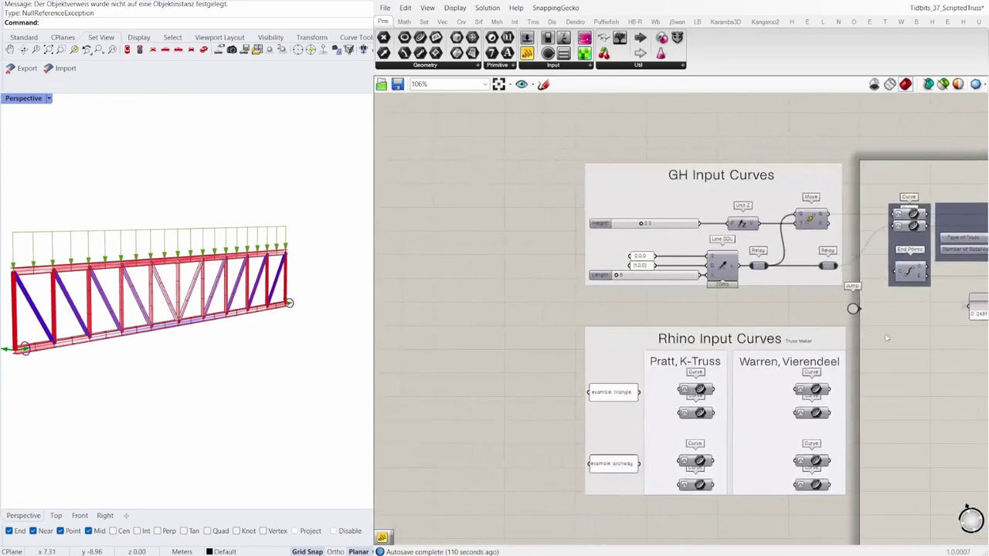
right_click_drag(887, 338, 570, 322)
scroll(693, 247, "up", 1)
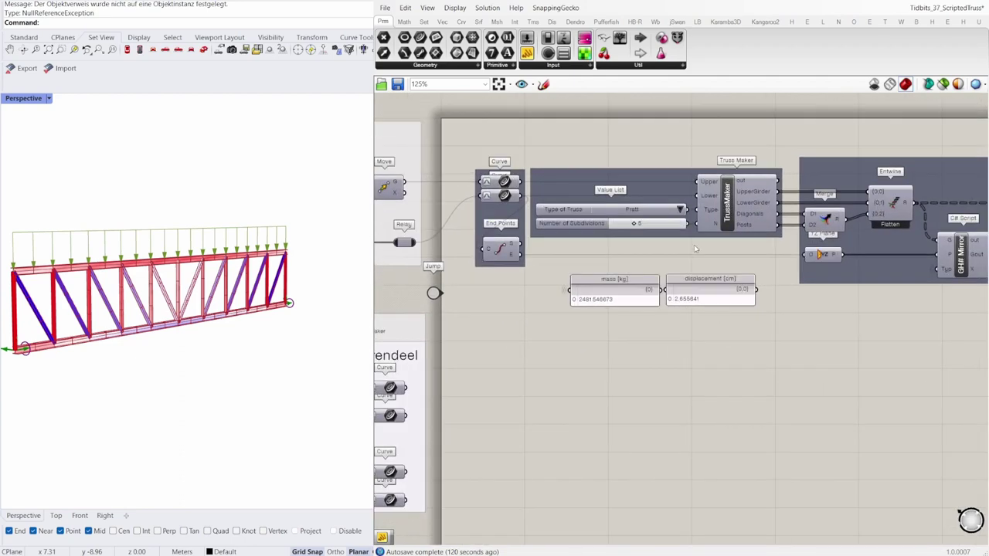
right_click_drag(694, 247, 716, 237)
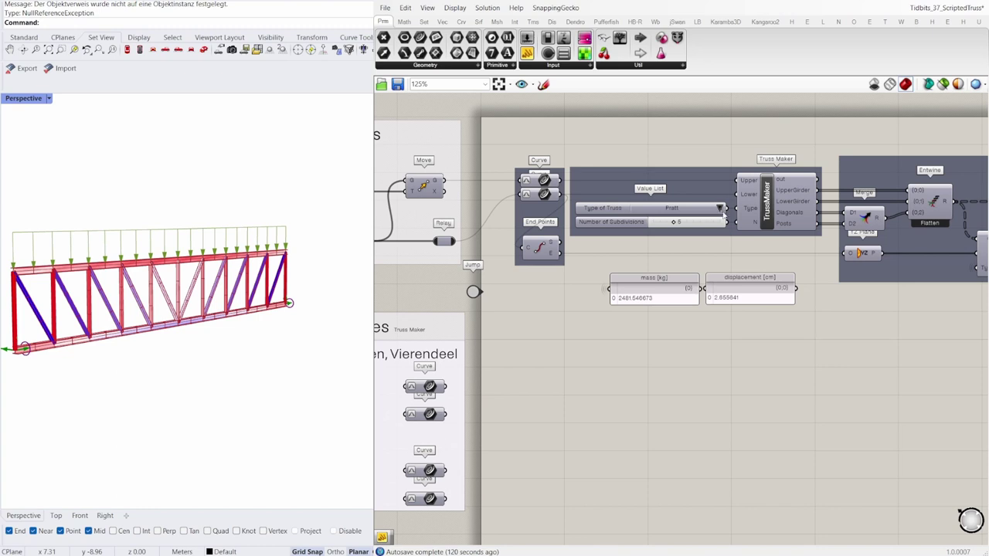
left_click(736, 243)
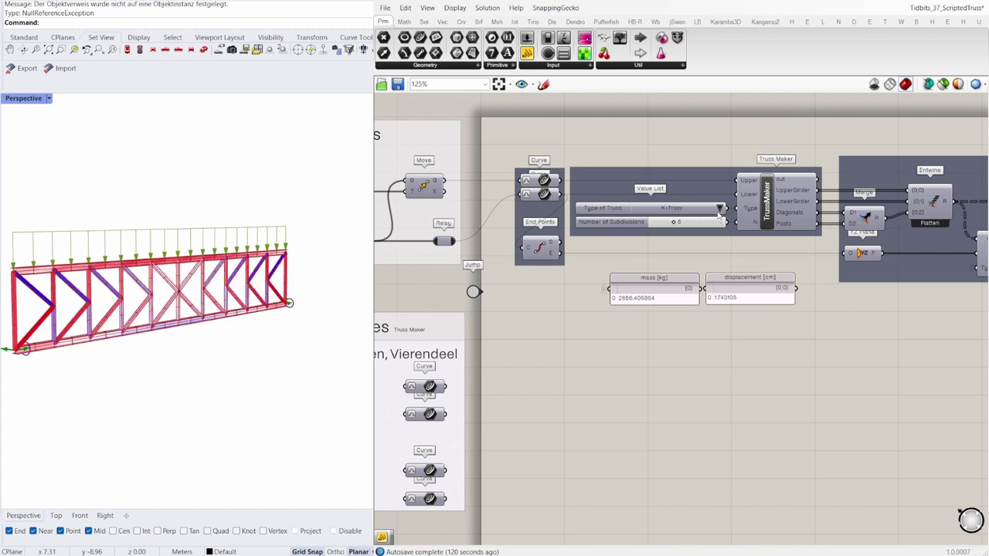
left_click(719, 208)
left_click(679, 262)
Try a much longer truss in the GH input curves with the Pratt type, and return the length to 8
scroll(677, 261, "down", 3)
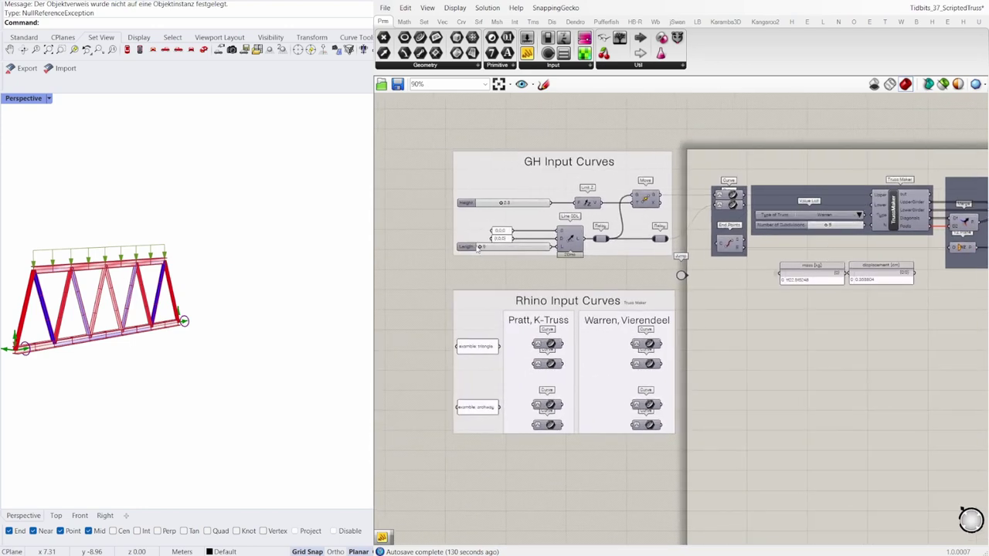
left_click_drag(481, 247, 524, 253)
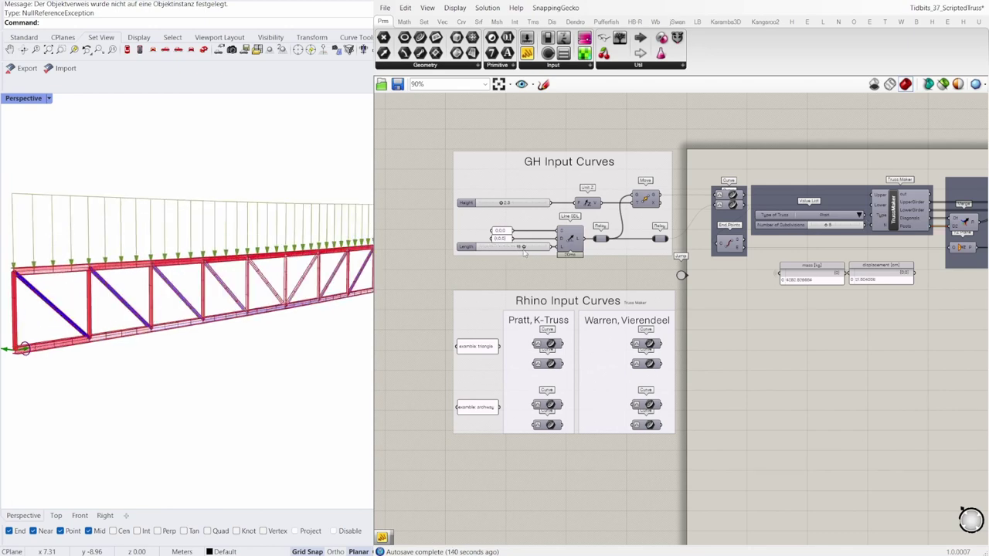
left_click_drag(523, 248, 469, 254)
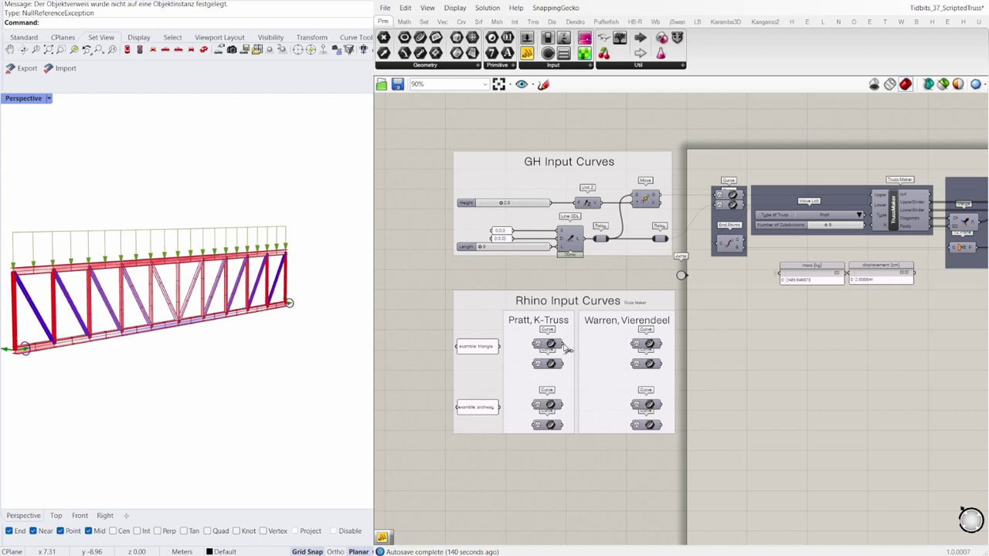
Connect the two triangle example curves for Pratt, K-Truss to the truss's Curve parameters in place of the GH input curves
mouse_move(565, 345)
left_mouse_down()
mouse_move(653, 220)
mouse_move(714, 198)
mouse_move(563, 364)
left_mouse_up()
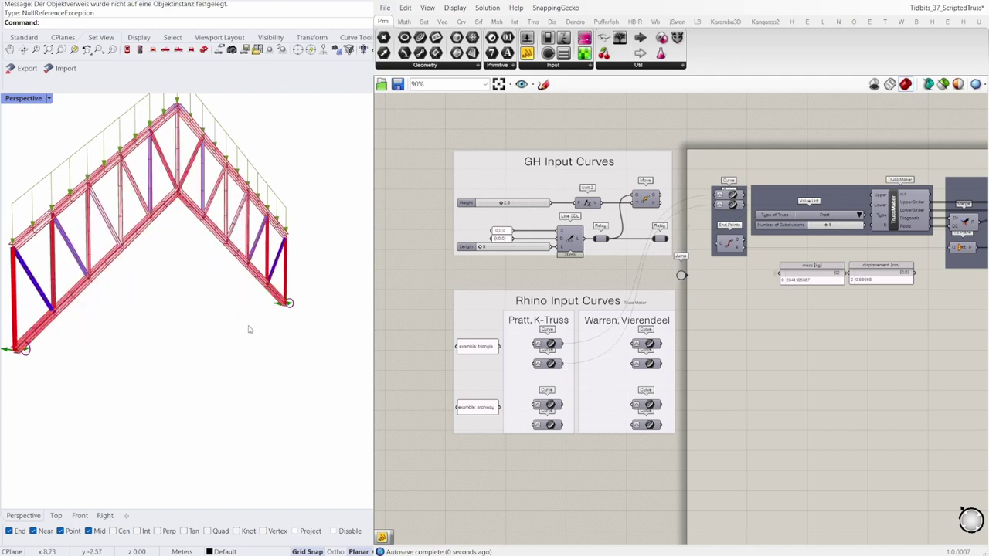
scroll(261, 306, "down", 2)
right_click_drag(260, 311, 243, 309)
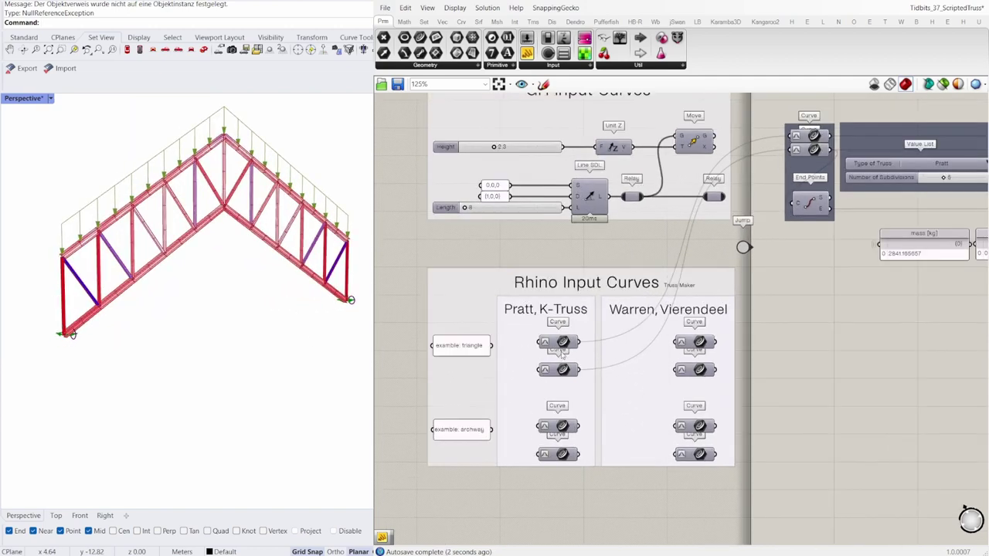
Try to reference a Rhino curve in the first triangle Curve parameter under Pratt, K-Truss
scroll(536, 355, "up", 3)
left_click(570, 342)
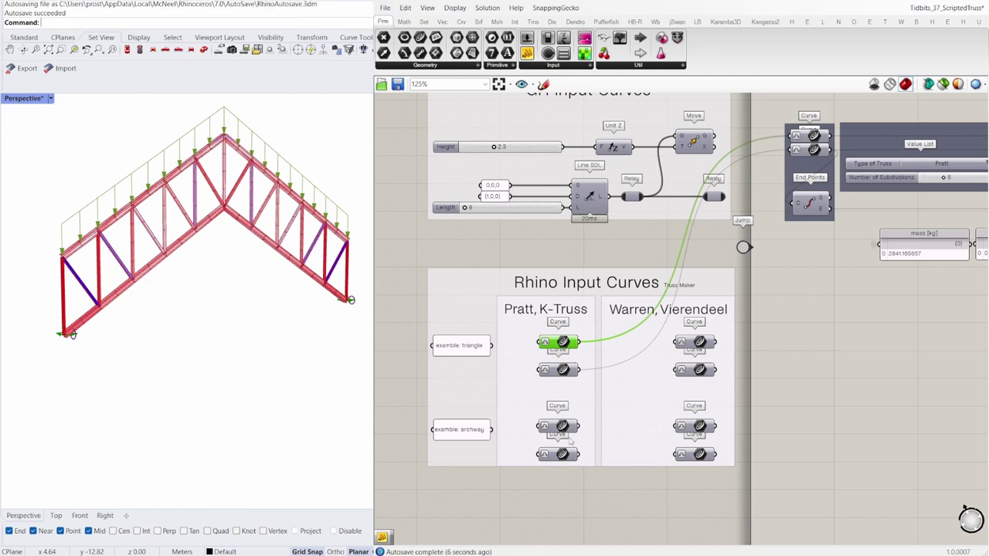
left_click(774, 397)
left_click(568, 345)
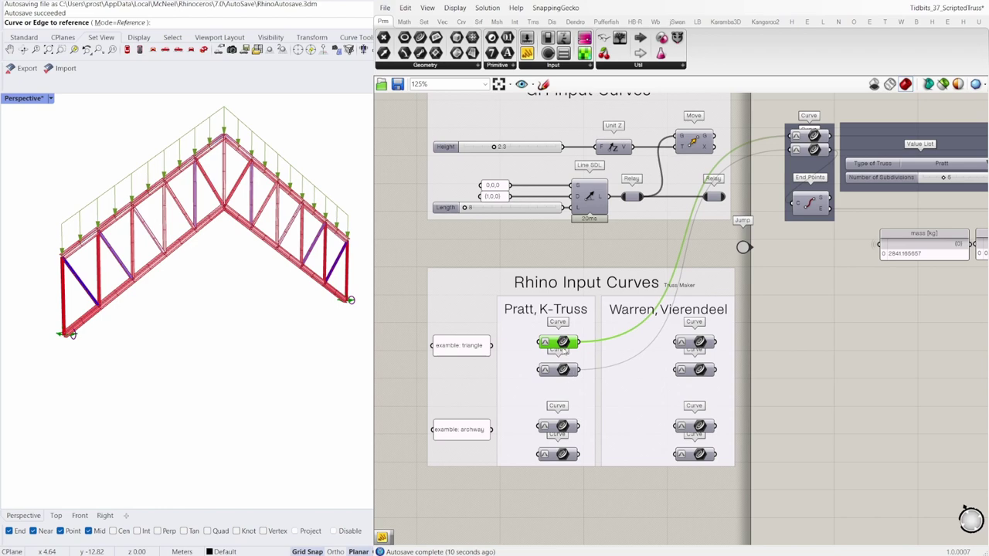
left_click_drag(299, 274, 141, 156)
key("Return")
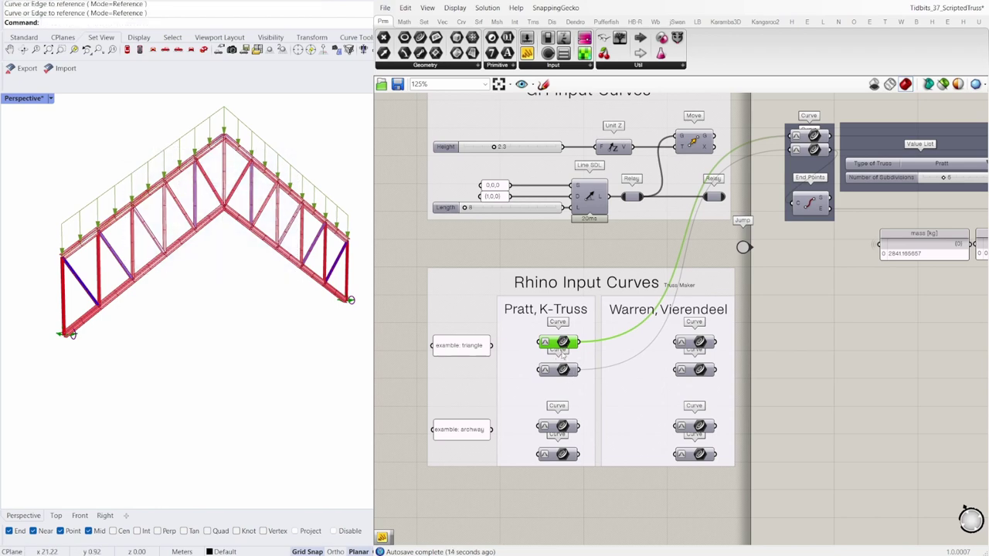
Move the upper triangle curve vertically upward in the Rhino viewport to increase the truss's depth
left_click(135, 197)
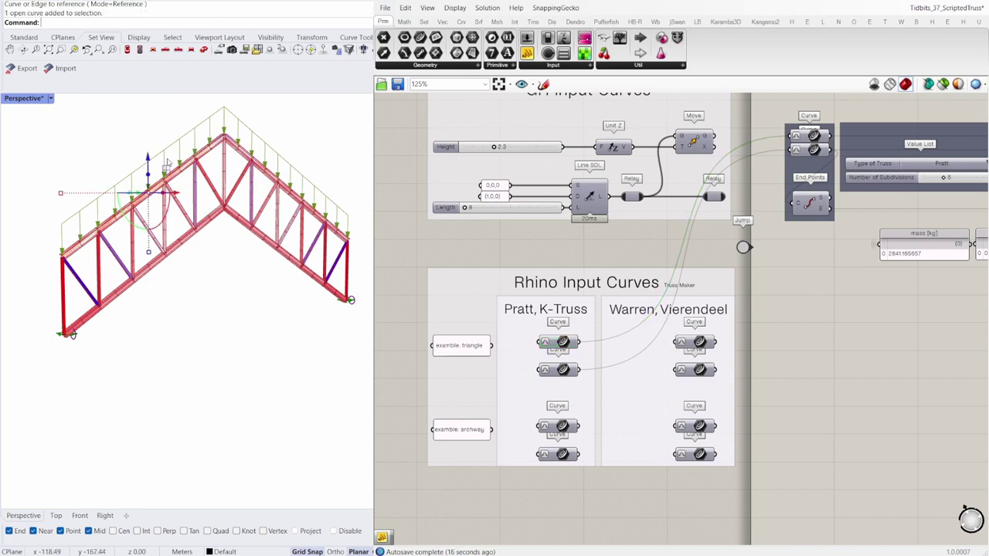
left_click_drag(148, 152, 149, 128)
left_click(145, 237)
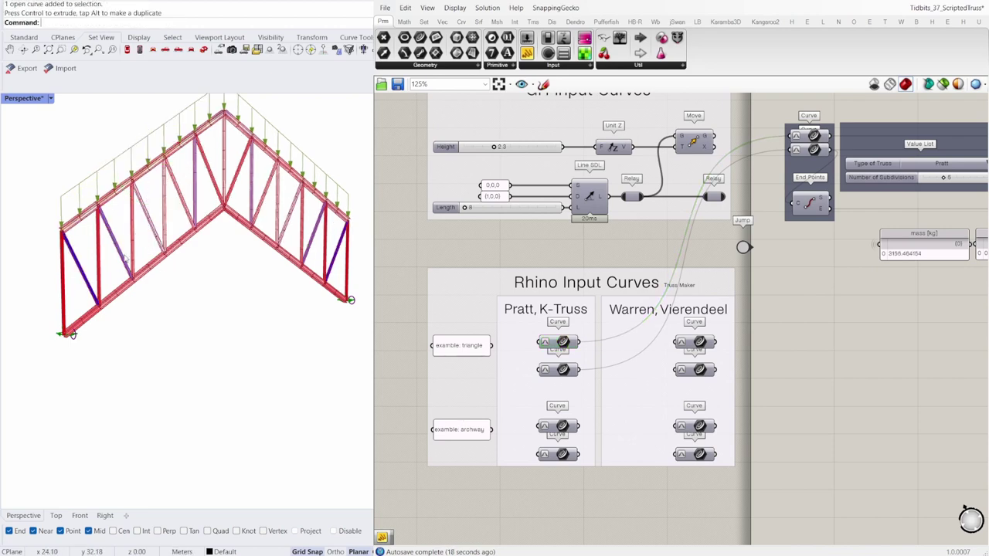
Lower the outer end point of the upper triangle curve vertically and move the whole curve upward in the Rhino viewport
left_click(83, 214)
left_click(61, 228)
left_click_drag(62, 203, 62, 230)
right_click_drag(125, 303, 162, 303)
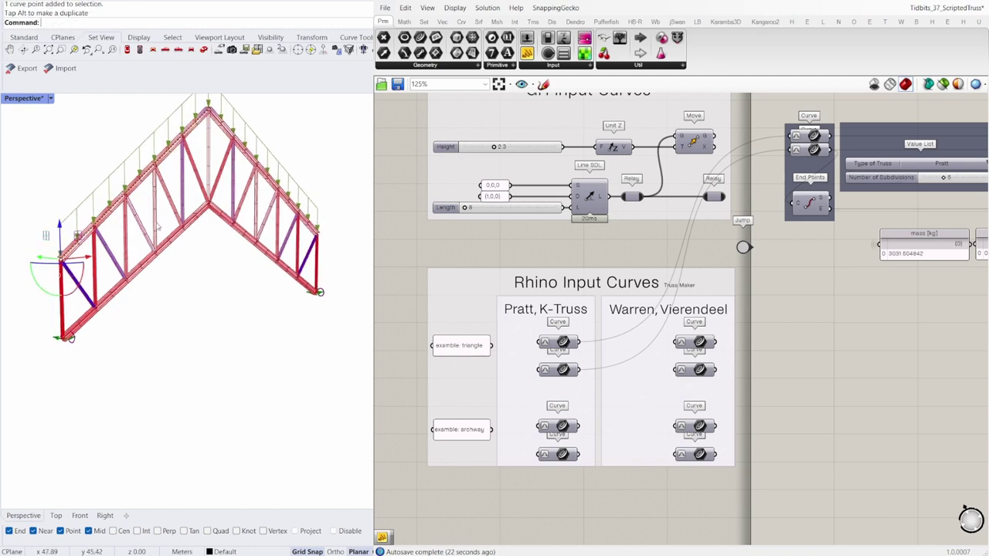
left_click_drag(155, 219, 139, 118)
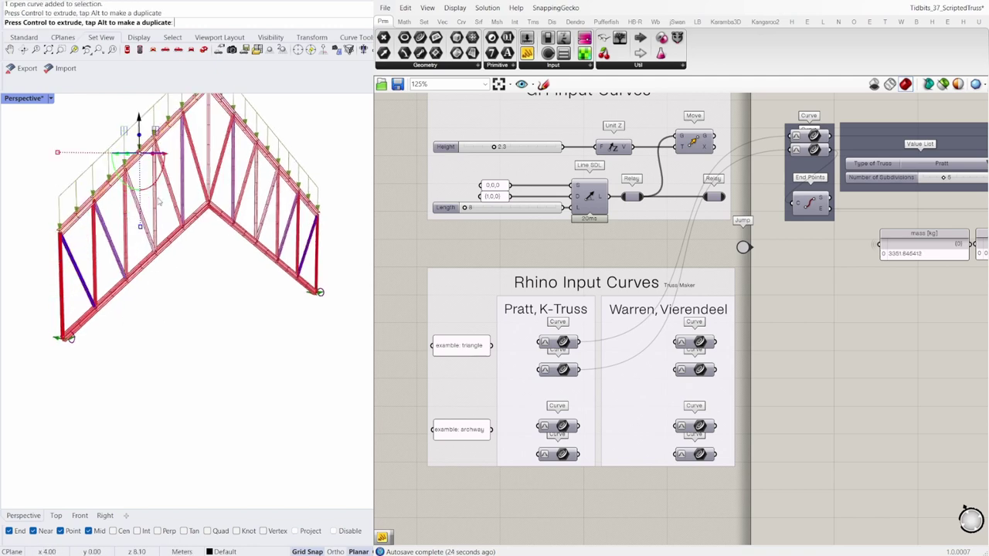
scroll(187, 250, "down", 3)
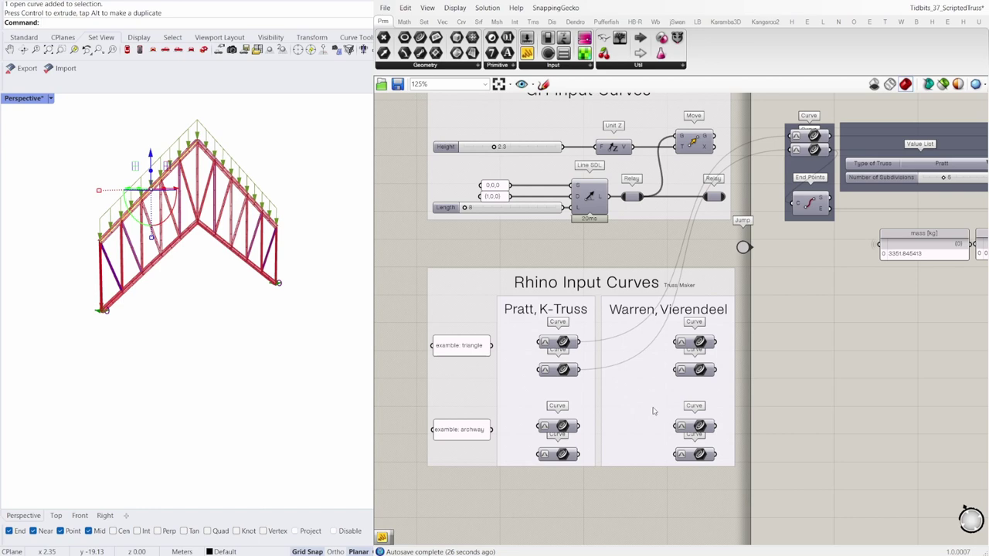
Connect the two archway example curves for Pratt, K-Truss to the truss's Curve parameters and delete the edited triangle curve in Rhino
left_click_drag(579, 425, 787, 138)
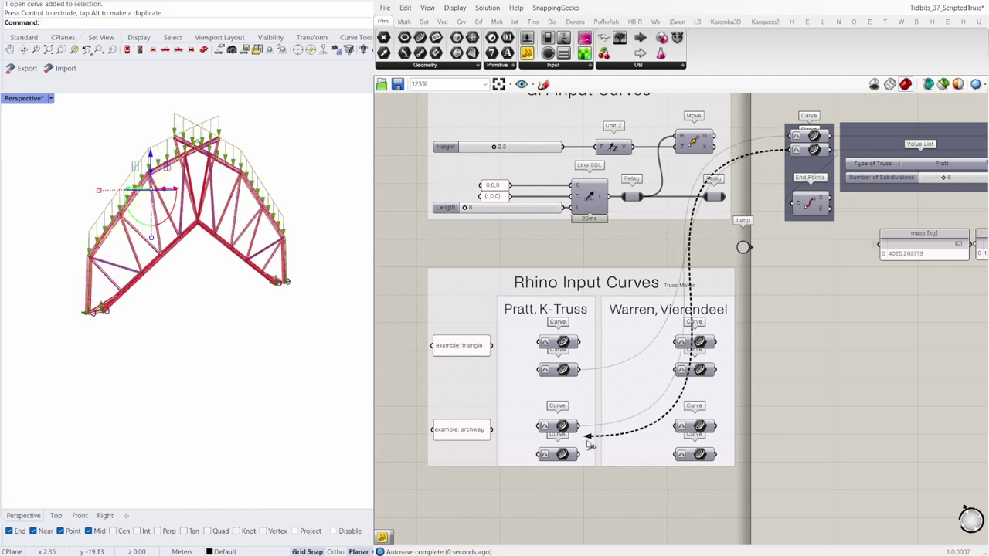
scroll(316, 378, "down", 1)
right_click_drag(307, 342, 289, 337)
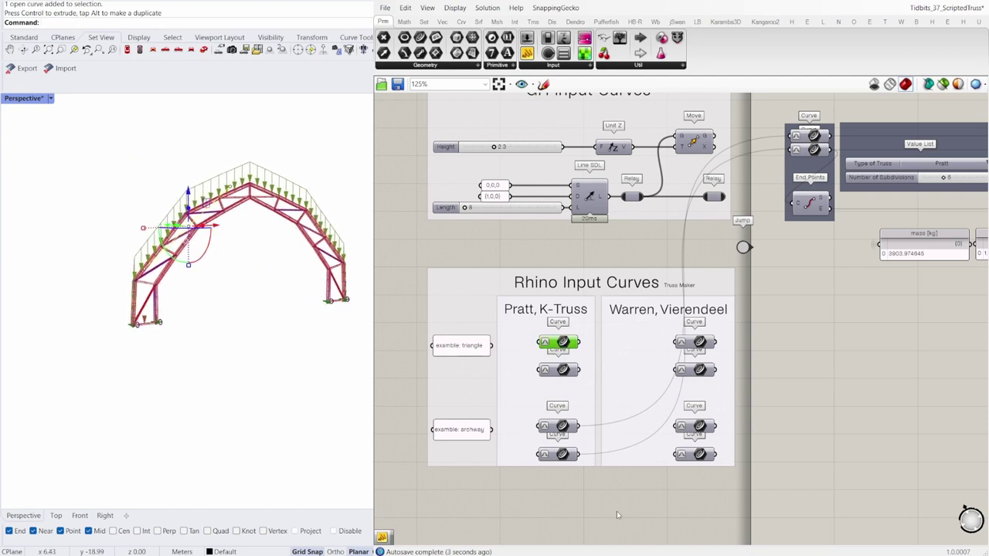
left_click_drag(245, 292, 175, 207)
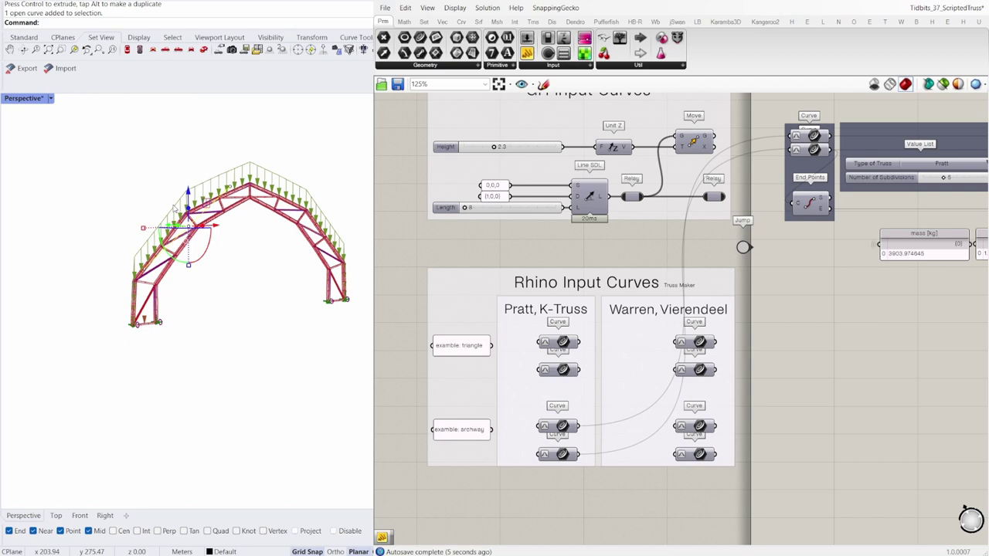
key("Delete")
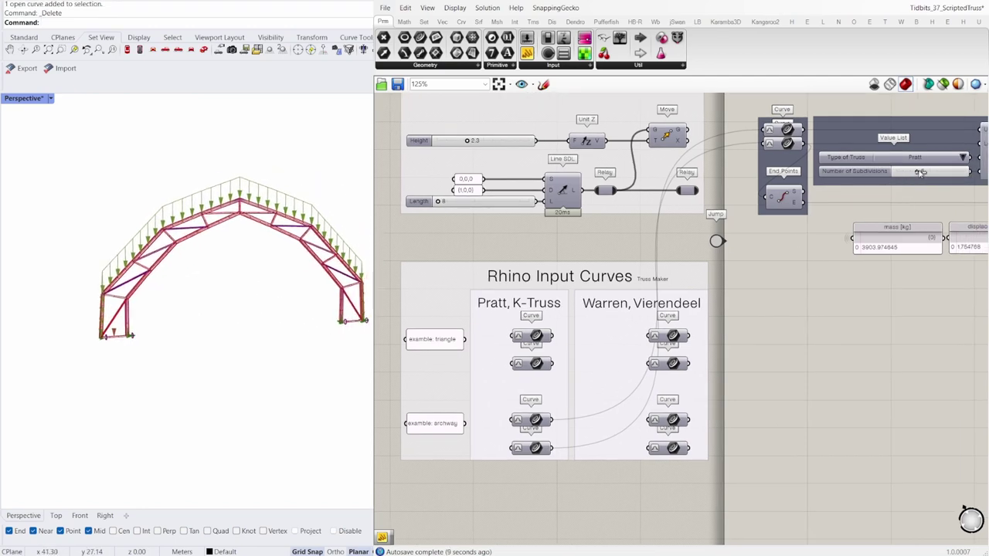
Increase the archway truss's Number of Subdivisions and set its Type of Truss to Warren With Verticals
mouse_move(919, 172)
left_mouse_down()
mouse_move(942, 171)
mouse_move(929, 171)
left_mouse_up()
right_click_drag(736, 386, 661, 385)
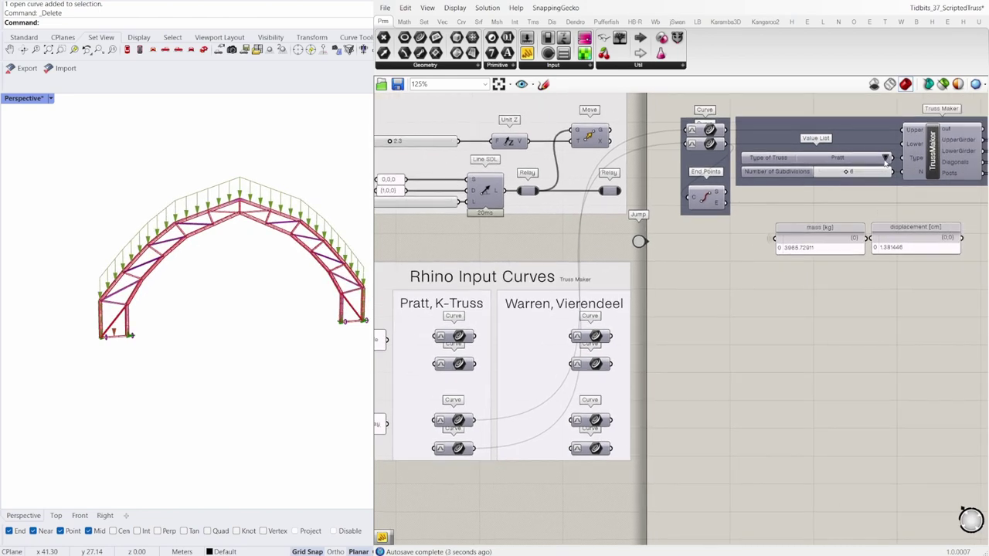
left_click(892, 190)
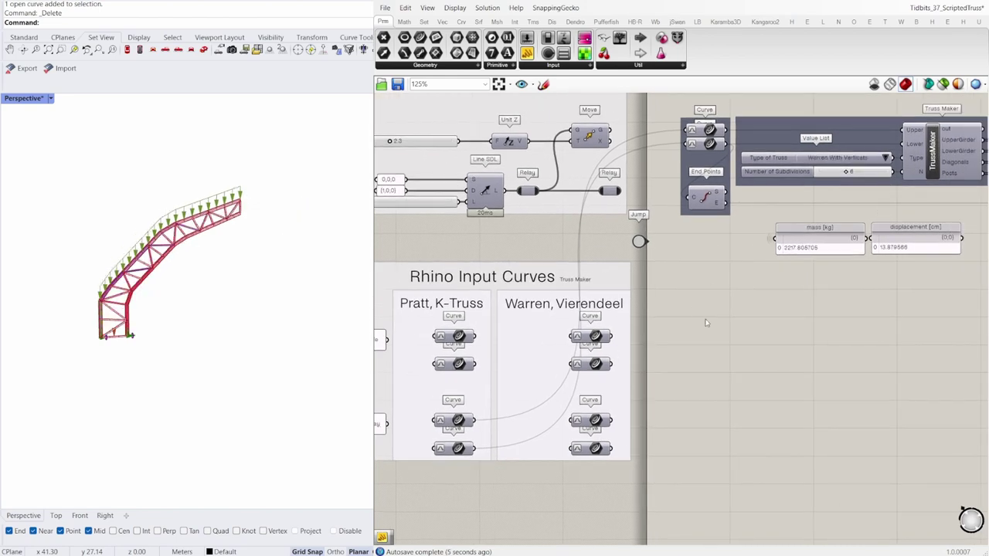
Connect the two archway example curves for Warren, Vierendeel to the truss's Curve parameters and adjust the Number of Subdivisions
left_click_drag(612, 421, 611, 447)
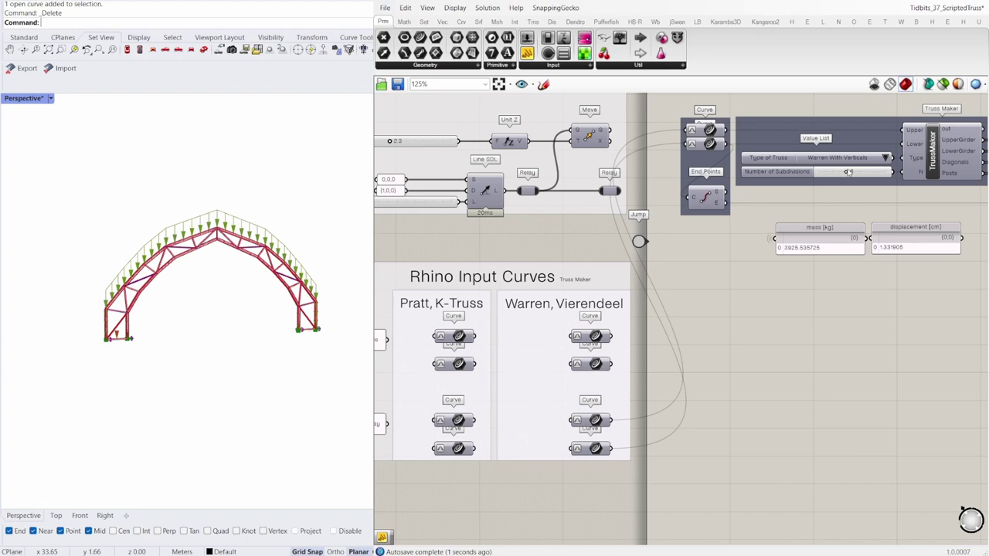
left_click_drag(847, 172, 851, 171)
Turn off the preview of the model display components in the red group at the end of the Karamba definition
scroll(800, 309, "down", 3)
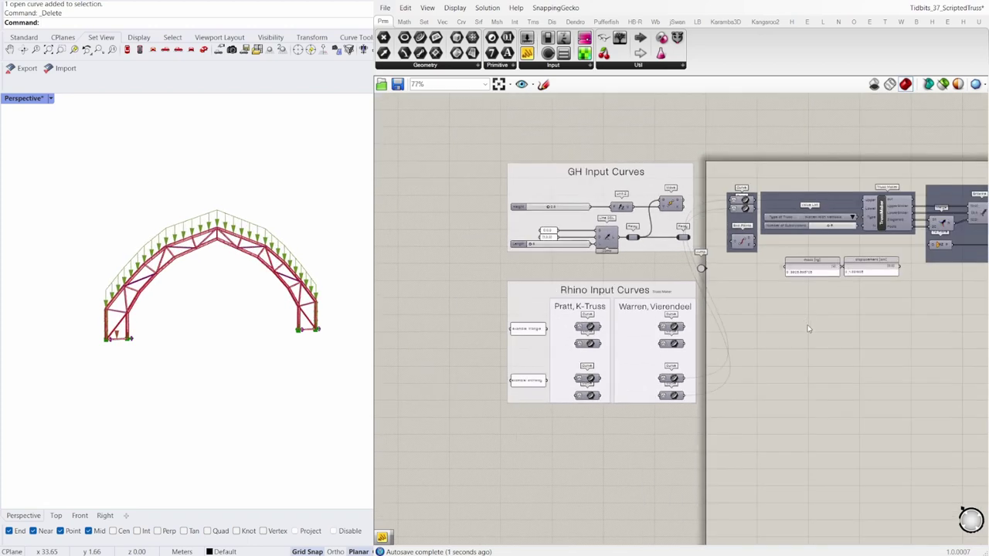
scroll(808, 328, "down", 2)
right_click_drag(889, 321, 645, 328)
scroll(795, 363, "down", 3)
right_click_drag(791, 353, 556, 295)
right_click_drag(836, 316, 719, 316)
left_click_drag(821, 347, 696, 204)
middle_click(696, 203)
left_click(734, 172)
left_click(734, 326)
Turn on the preview of the final Line parameter after Clean Tree in the Truss Maker Recursive definition
right_click_drag(707, 356, 823, 286)
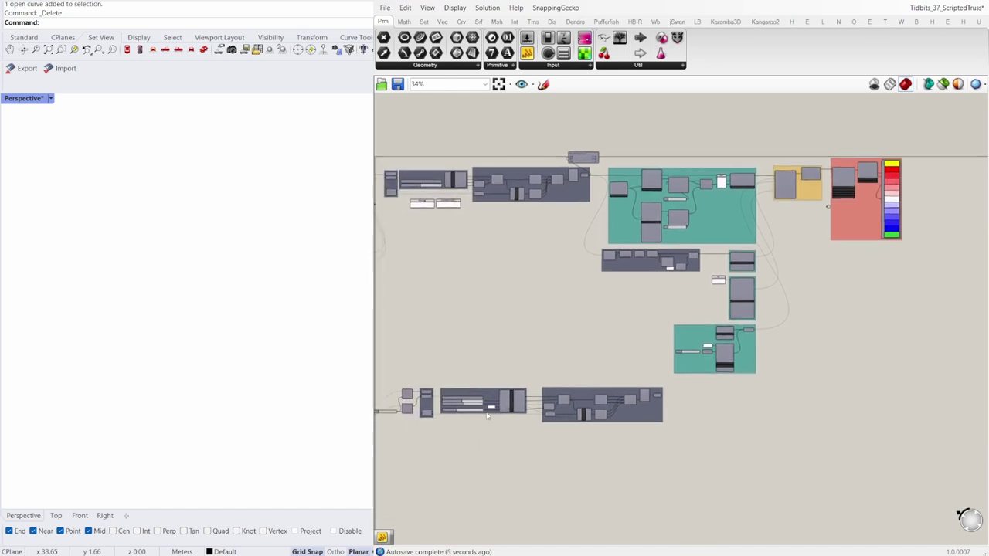
scroll(488, 415, "up", 8)
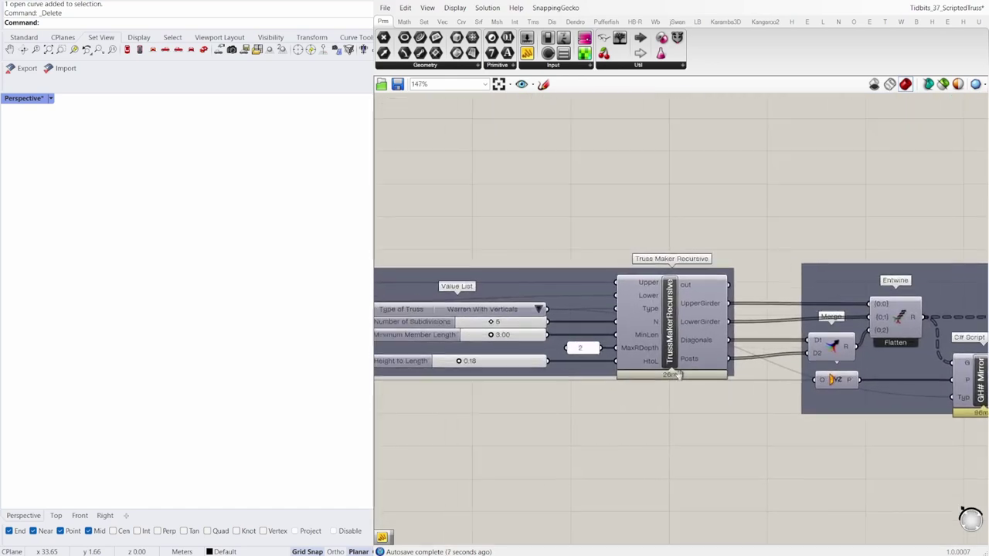
scroll(764, 392, "down", 1)
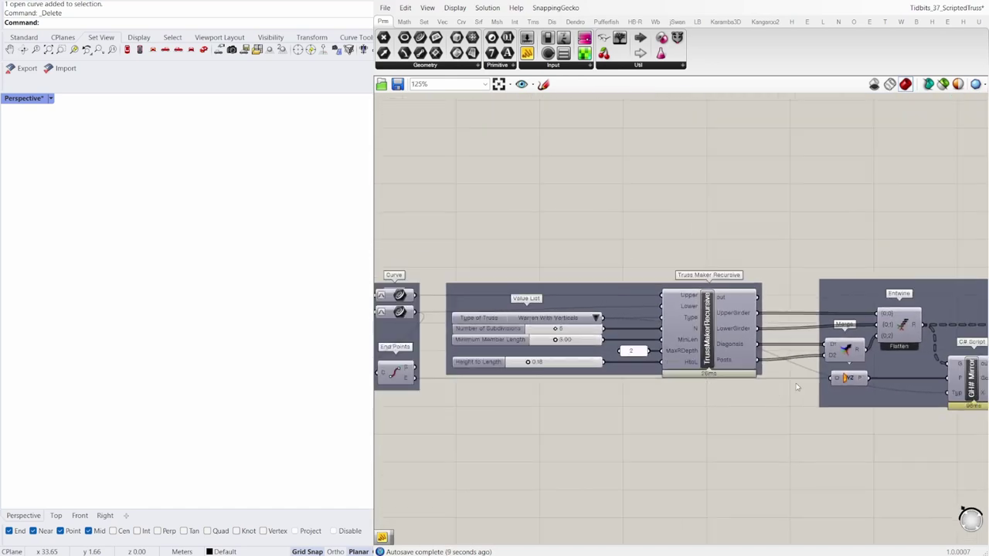
right_click_drag(879, 392, 763, 378)
right_click_drag(940, 390, 777, 380)
right_click_drag(916, 376, 812, 371)
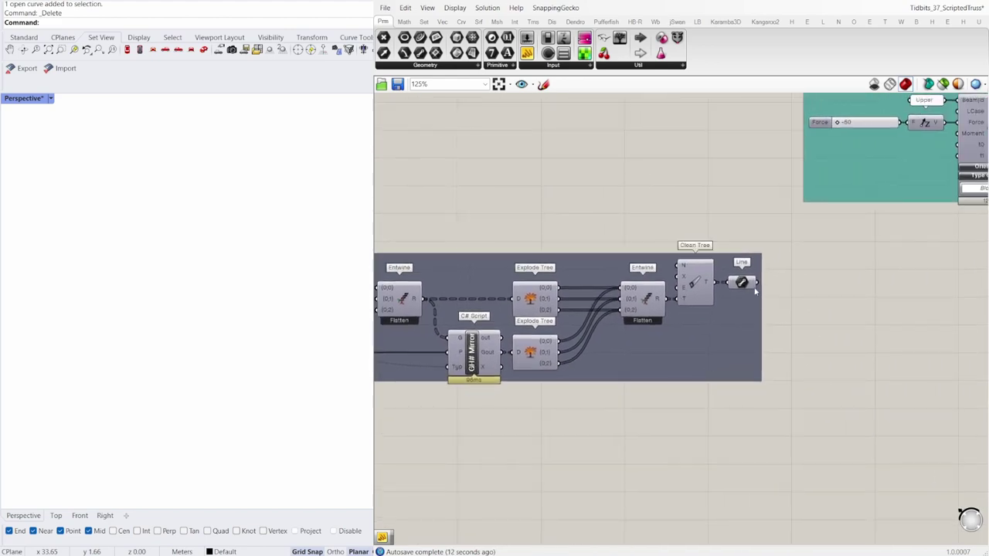
scroll(736, 282, "up", 2)
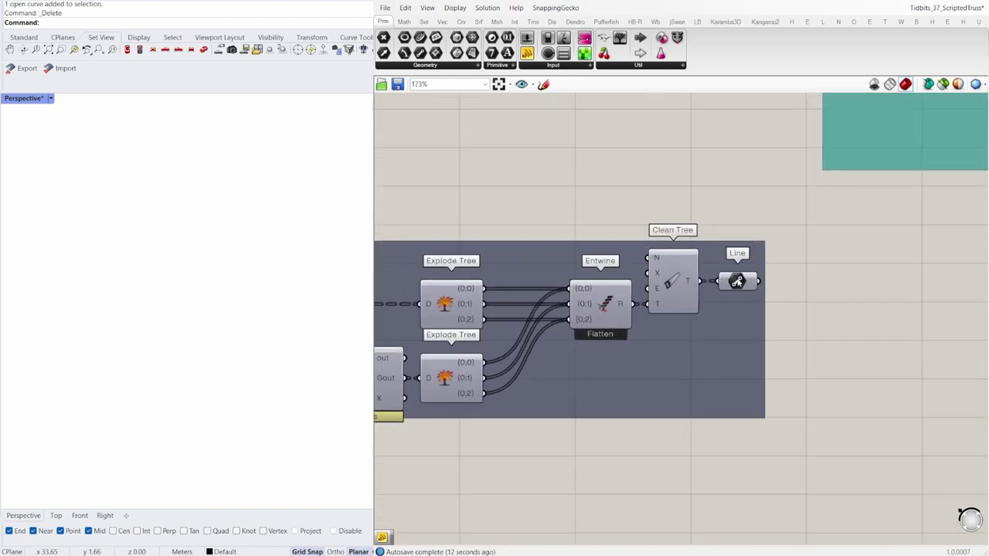
left_click(755, 307)
scroll(285, 351, "down", 12)
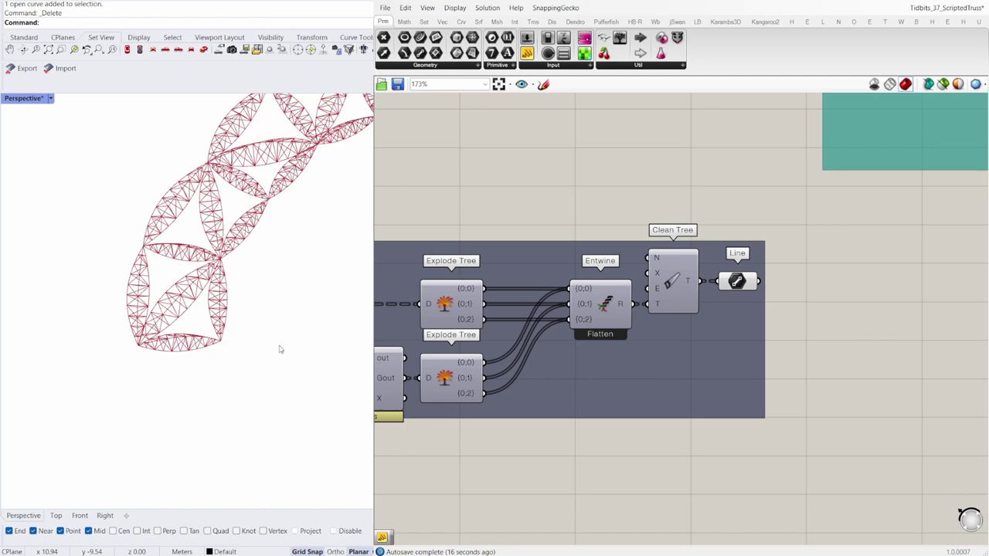
mouse_move(261, 334)
right_mouse_down()
mouse_move(303, 319)
mouse_move(240, 355)
mouse_move(248, 344)
right_mouse_up()
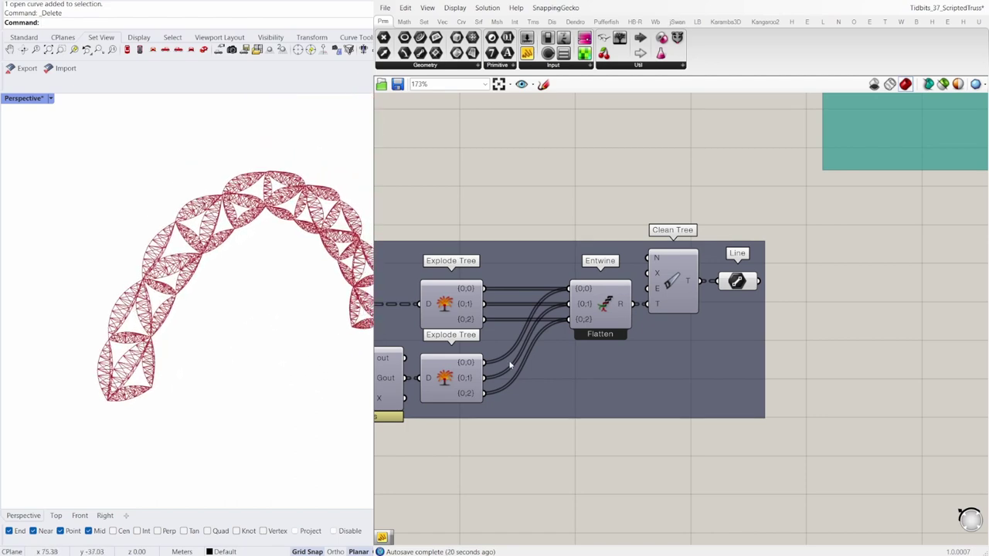
Examine the recursive truss geometry and the mirroring and tree components between Truss Maker Recursive and the Line parameter
scroll(519, 374, "down", 2)
right_click_drag(573, 410, 682, 386)
right_click_drag(505, 416, 648, 387)
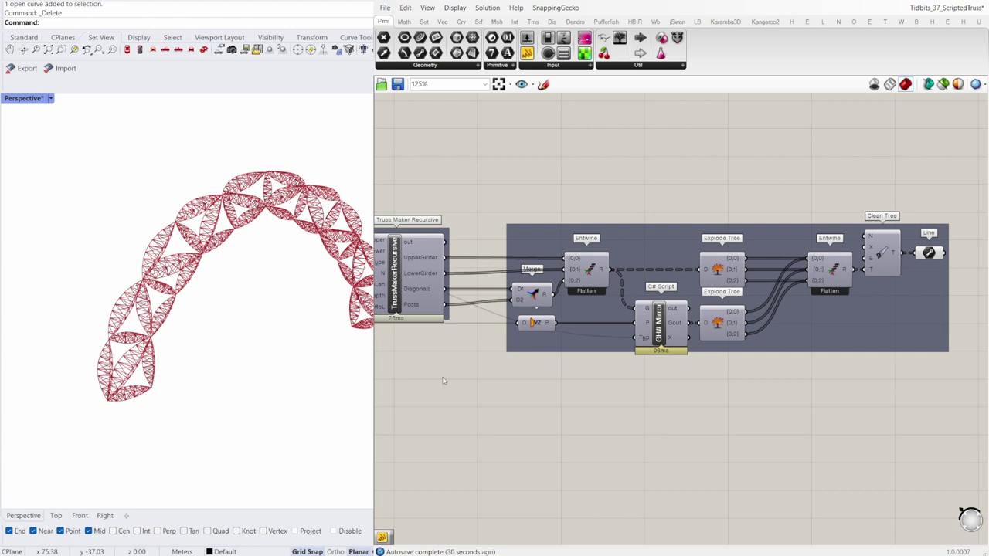
right_click_drag(441, 379, 510, 380)
right_click_drag(400, 372, 430, 366)
mouse_move(258, 326)
right_mouse_down()
mouse_move(267, 336)
mouse_move(256, 344)
right_mouse_up()
scroll(144, 326, "up", 3)
right_click_drag(502, 365, 653, 351)
scroll(612, 350, "up", 1)
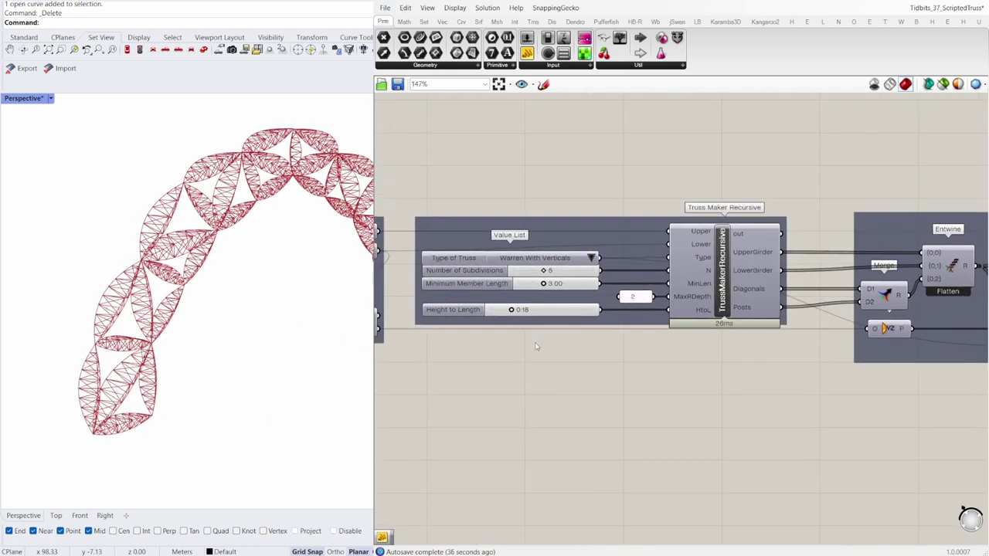
Set the Height to Length slider of Truss Maker Recursive to 0.15
right_click_drag(536, 347, 559, 347)
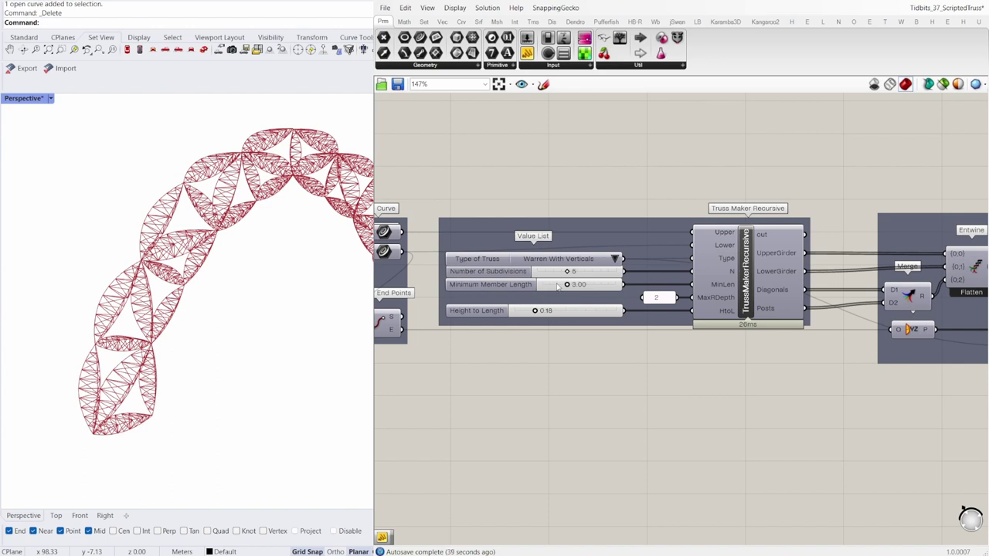
key("Return")
mouse_move(535, 311)
left_mouse_down()
mouse_move(548, 311)
mouse_move(527, 313)
left_mouse_up()
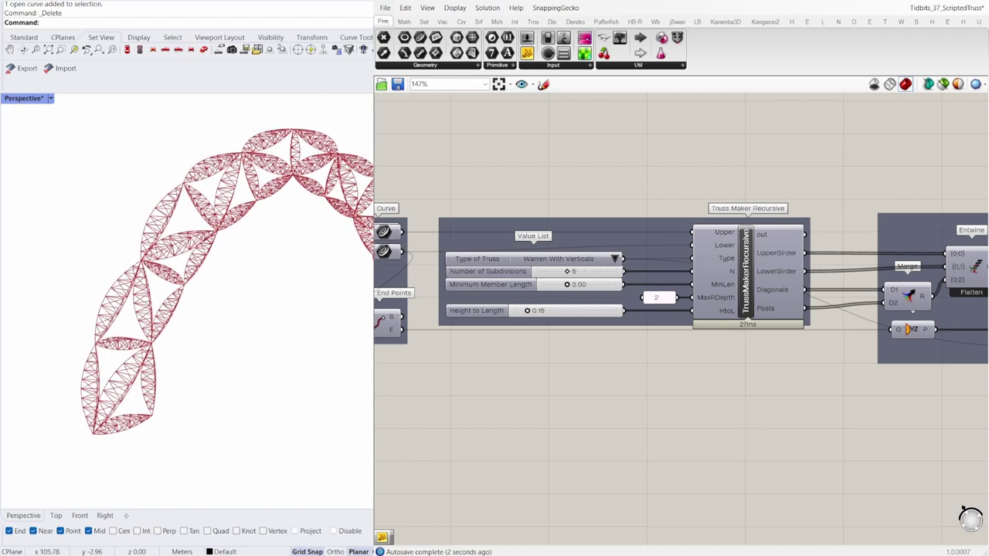
right_click_drag(293, 324, 194, 338)
right_click_drag(567, 397, 645, 398)
scroll(657, 394, "down", 2)
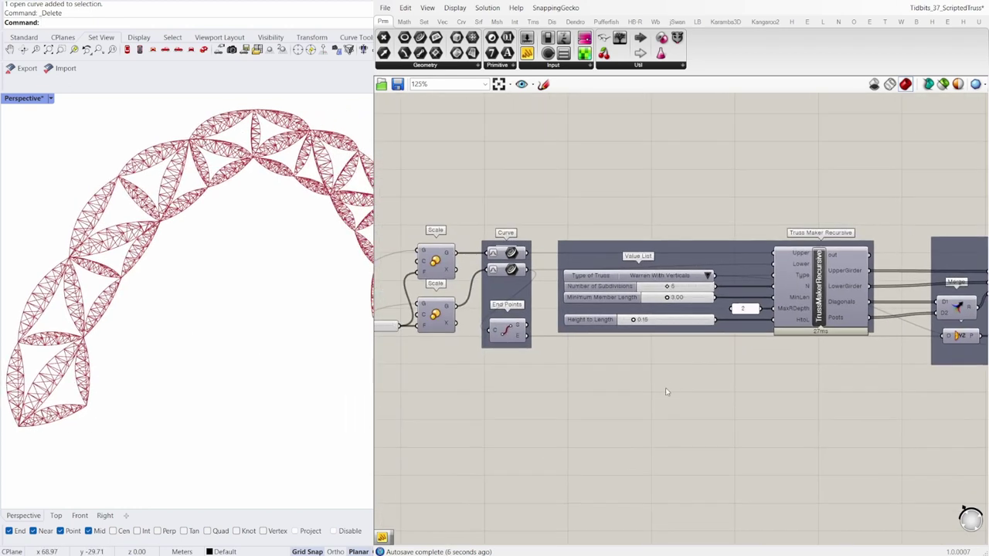